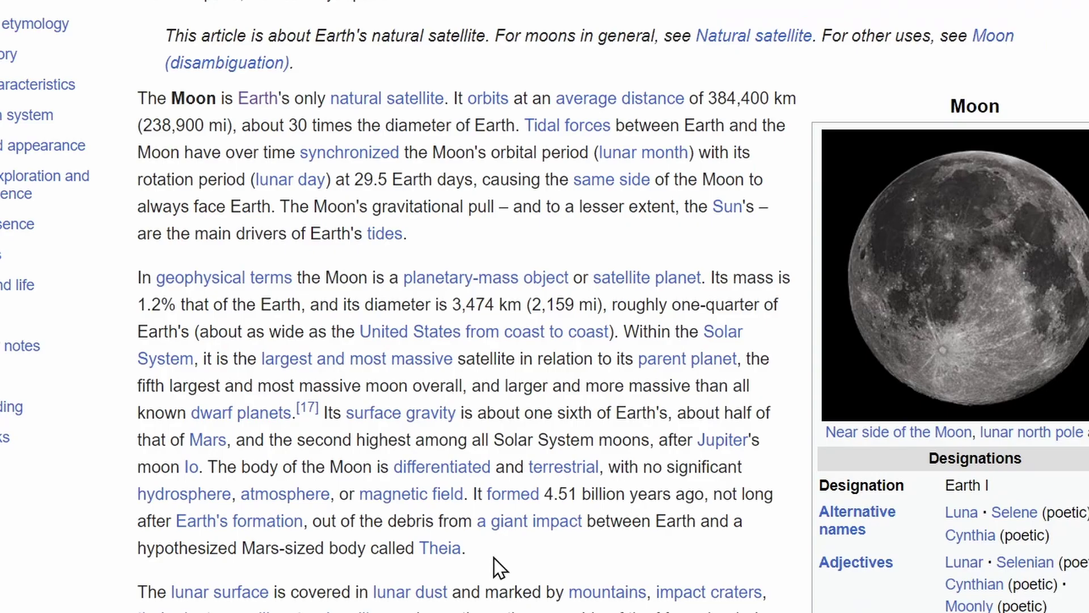
Select the Wikipedia Moon article's intro paragraphs, extending the selection up to the first line.
drag(427, 578, 193, 278)
drag(145, 115, 138, 97)
key(ctrl+c)
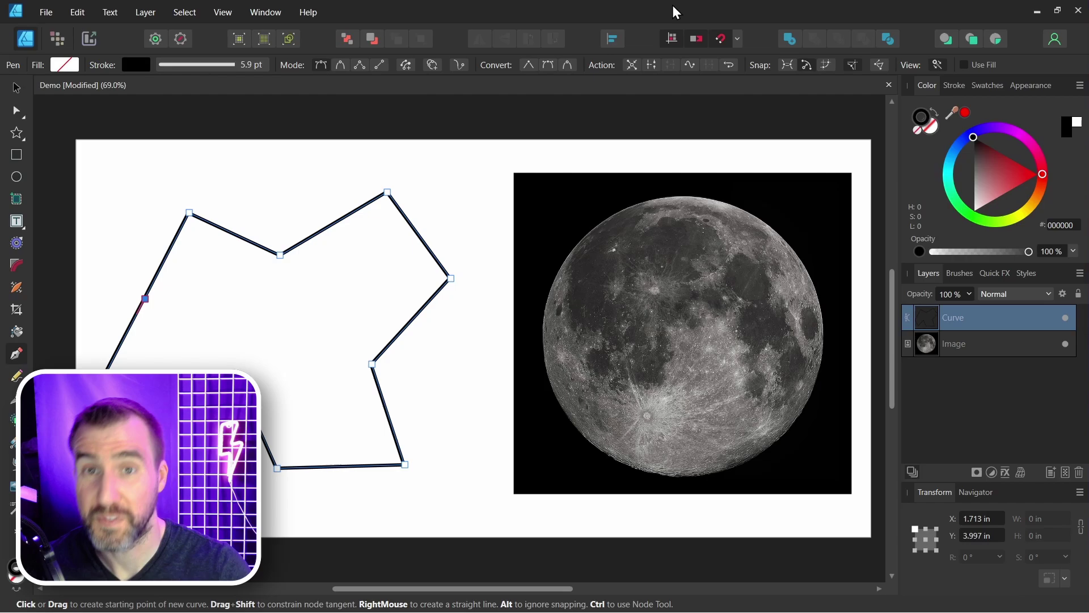
Turn the zigzag polygon into a frame text container and paste the Moon paragraphs into it.
key(v)
click(357, 211)
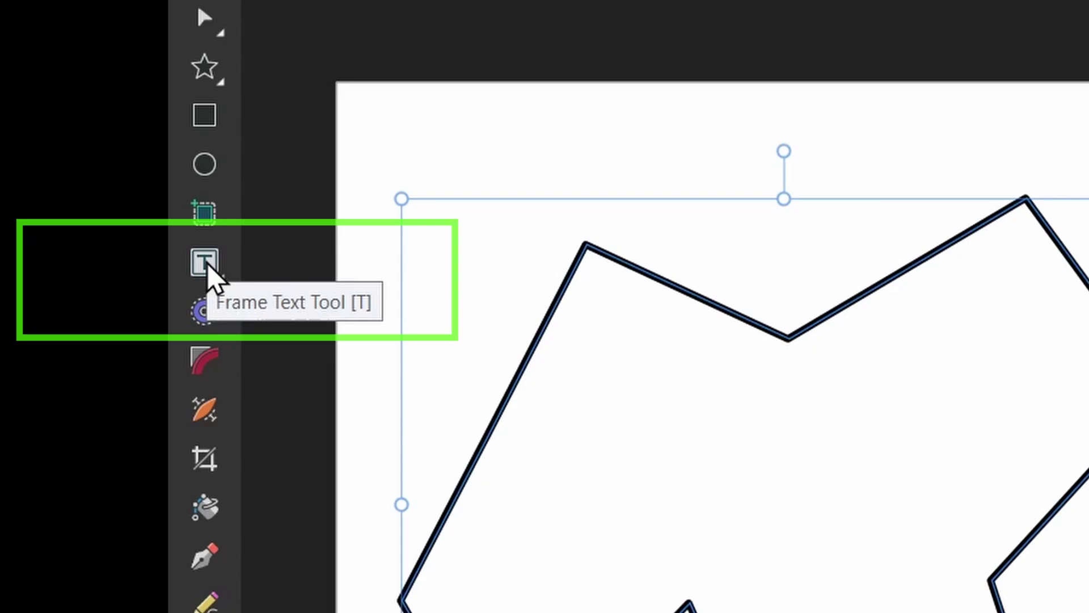
click(19, 225)
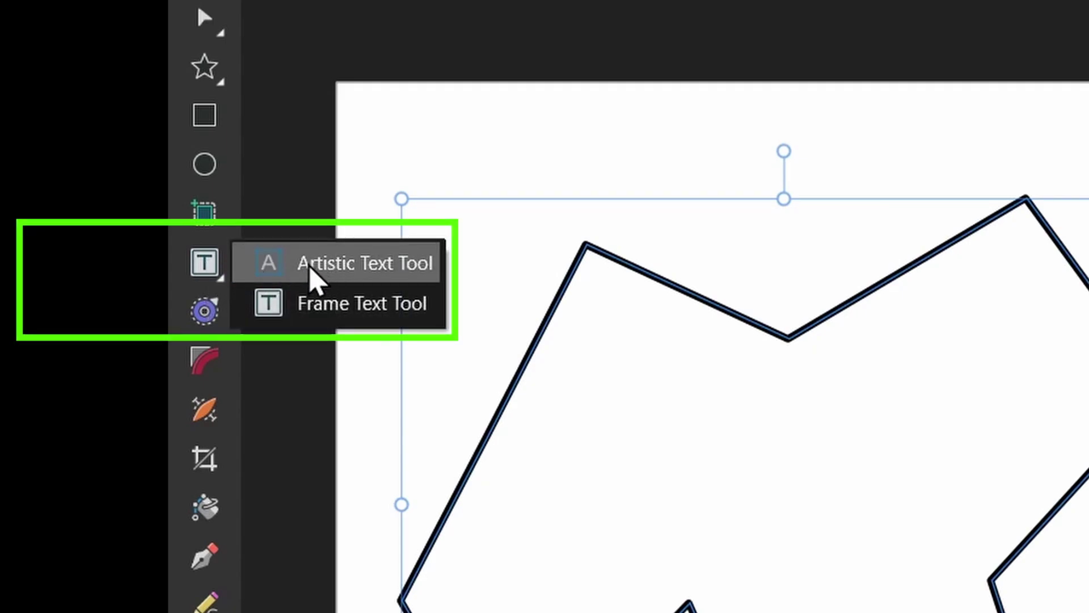
click(334, 312)
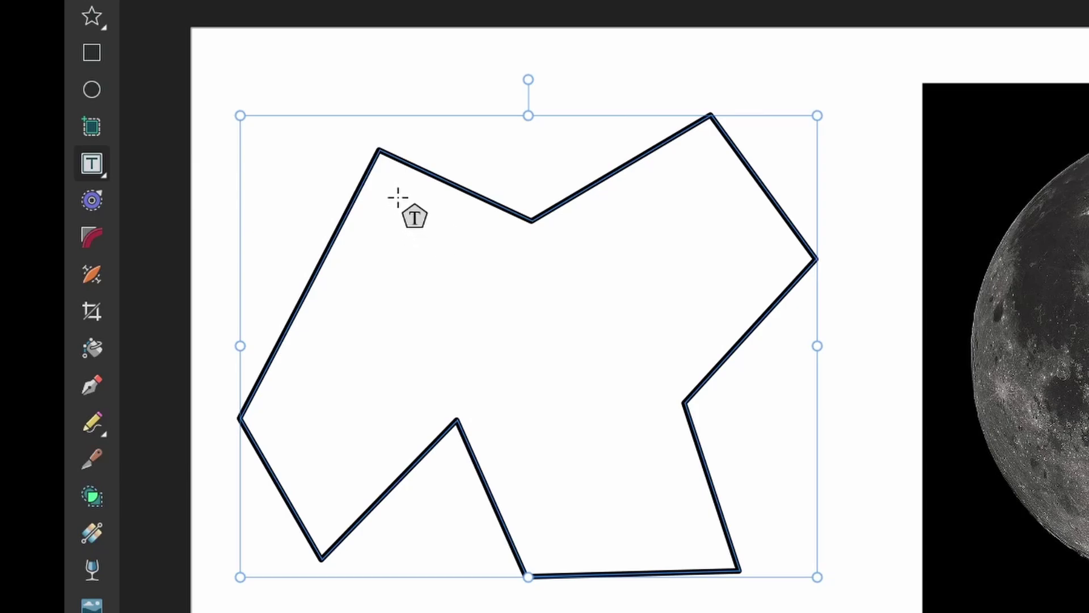
click(399, 200)
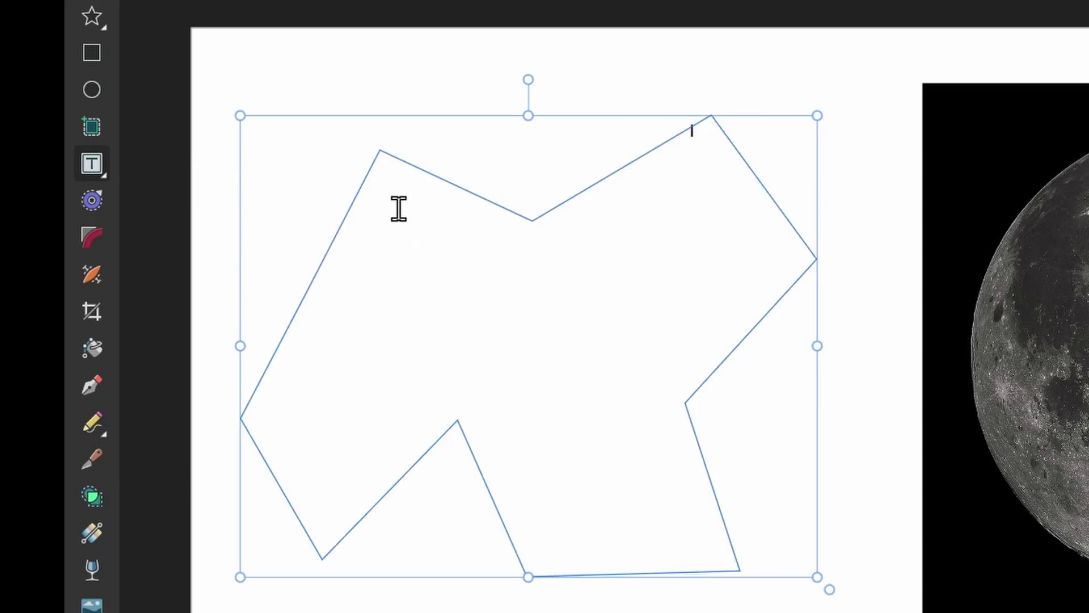
key(ctrl+v)
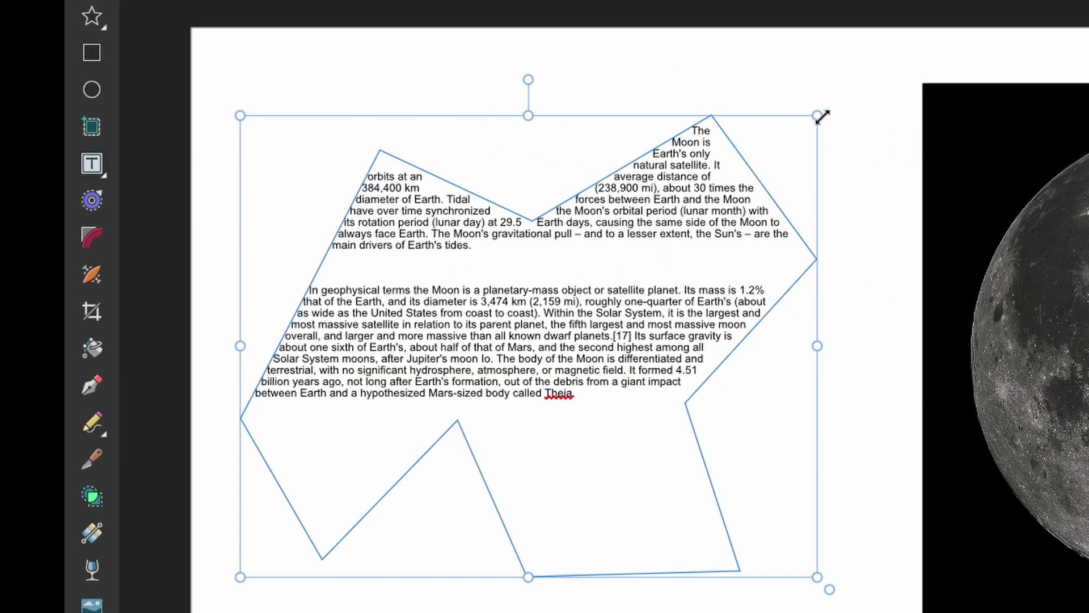
Resize the text shape from its corner and set the Moon text size to 16 pt.
drag(821, 116, 833, 82)
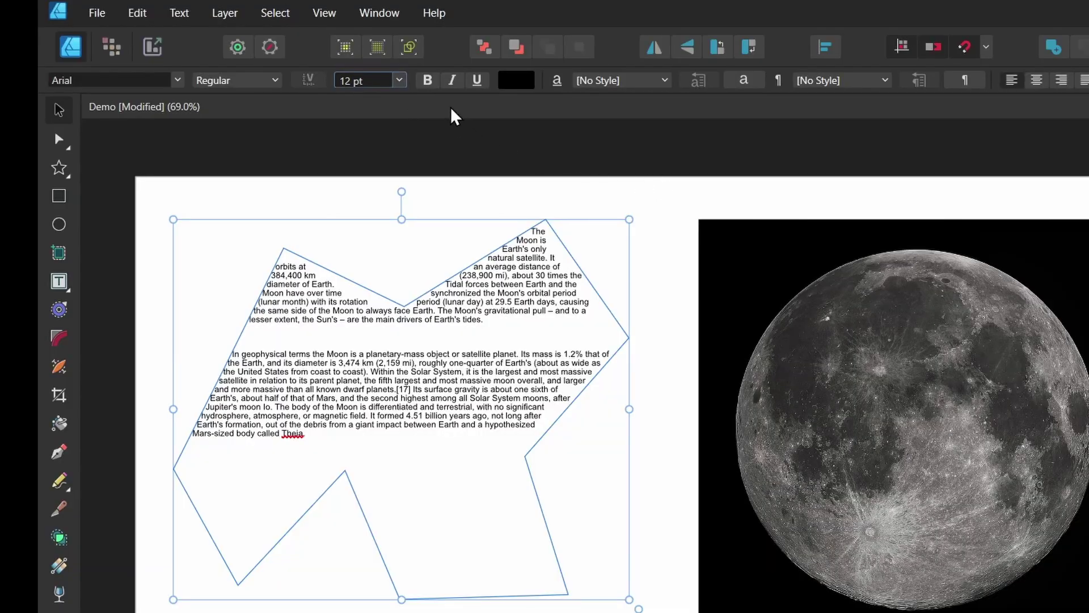
click(399, 80)
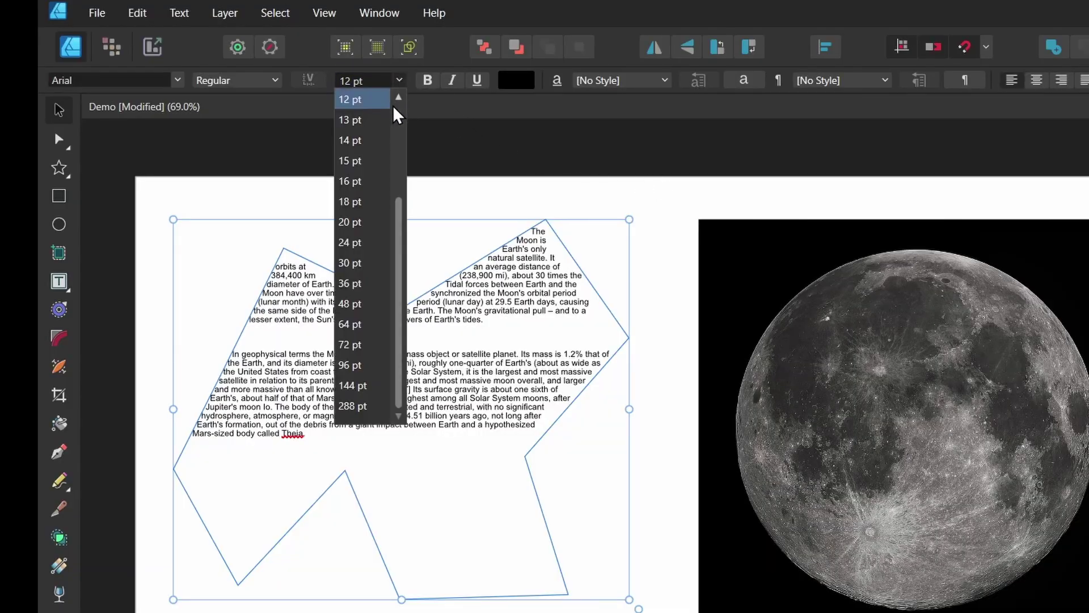
click(359, 183)
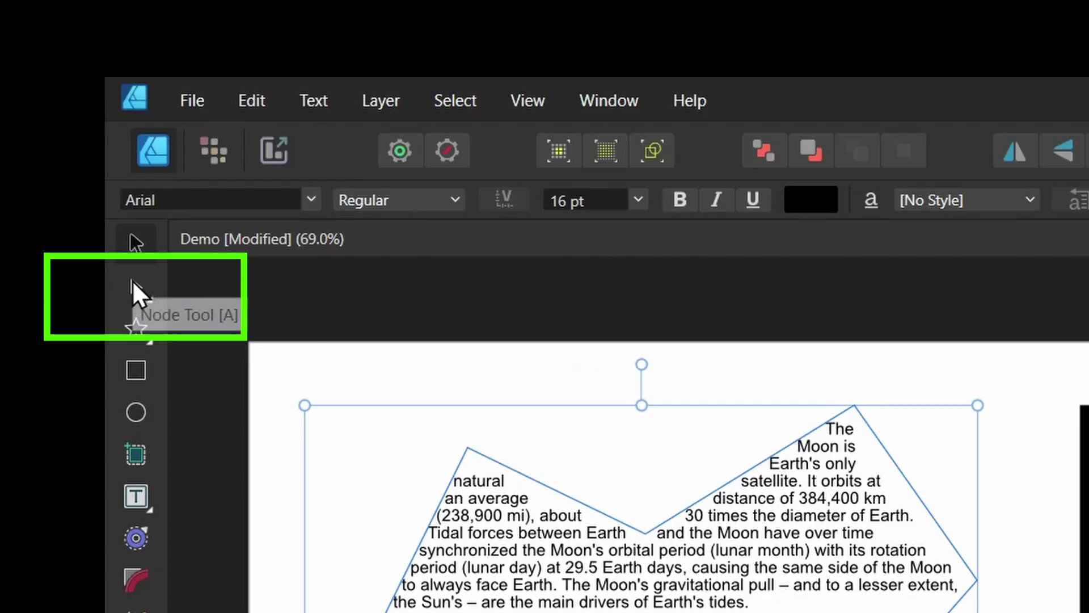
Pull the polygon's right corner nodes outward with the Node Tool to reflow the text.
click(133, 284)
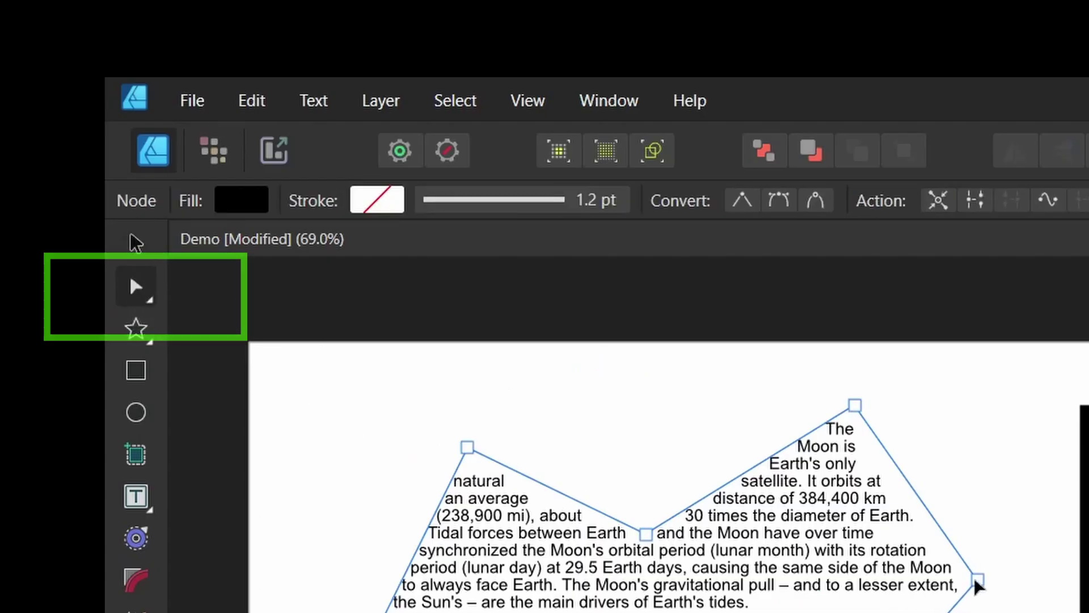
drag(975, 581, 1029, 577)
drag(663, 211, 697, 182)
Resize the text shape's bounding box until the whole Moon article, ending with Theia, fits.
drag(702, 89, 601, 112)
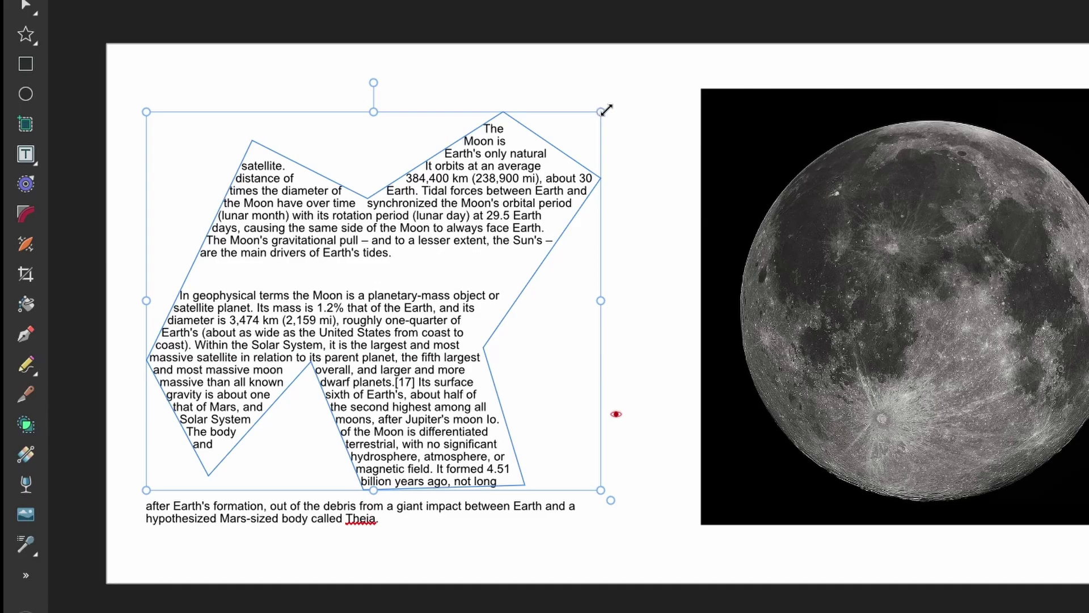
drag(606, 110, 638, 88)
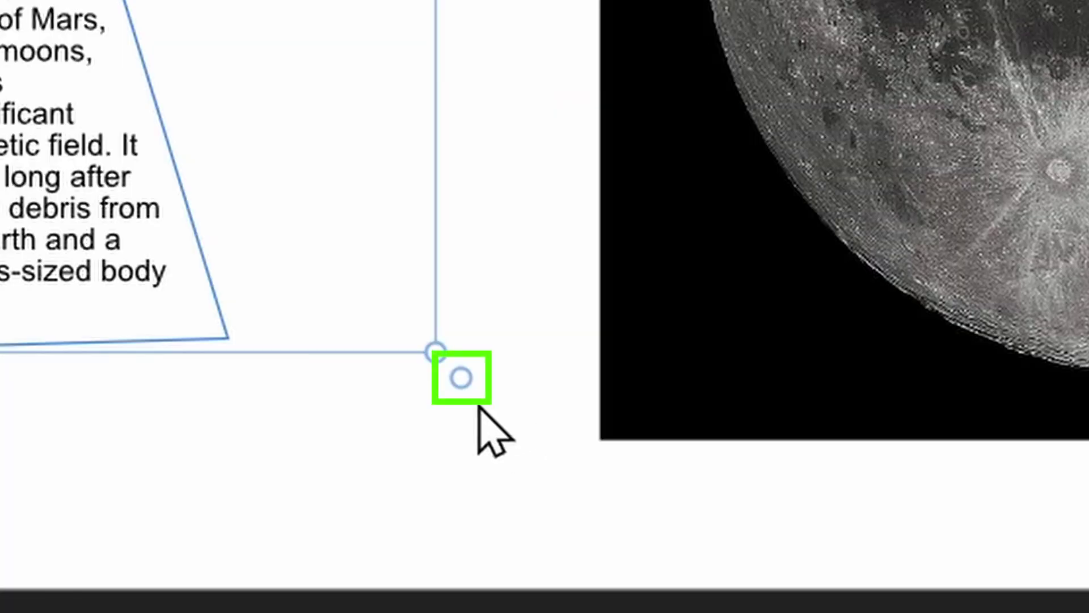
drag(460, 386, 713, 549)
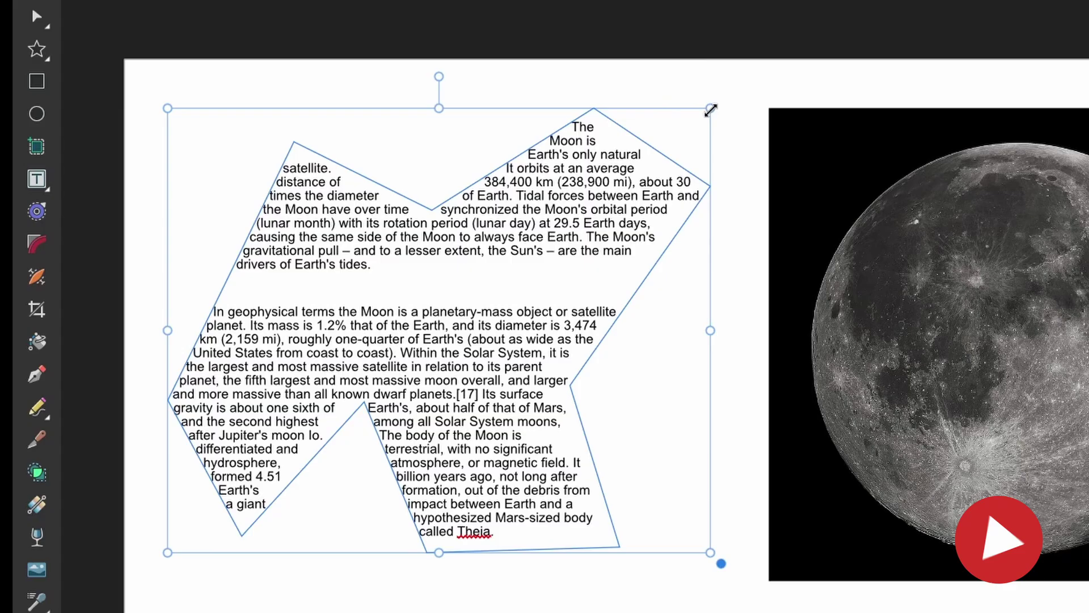
mouse_move(712, 108)
mouse_down()
mouse_move(535, 261)
mouse_move(656, 183)
mouse_move(737, 93)
mouse_move(652, 128)
mouse_move(708, 102)
mouse_up()
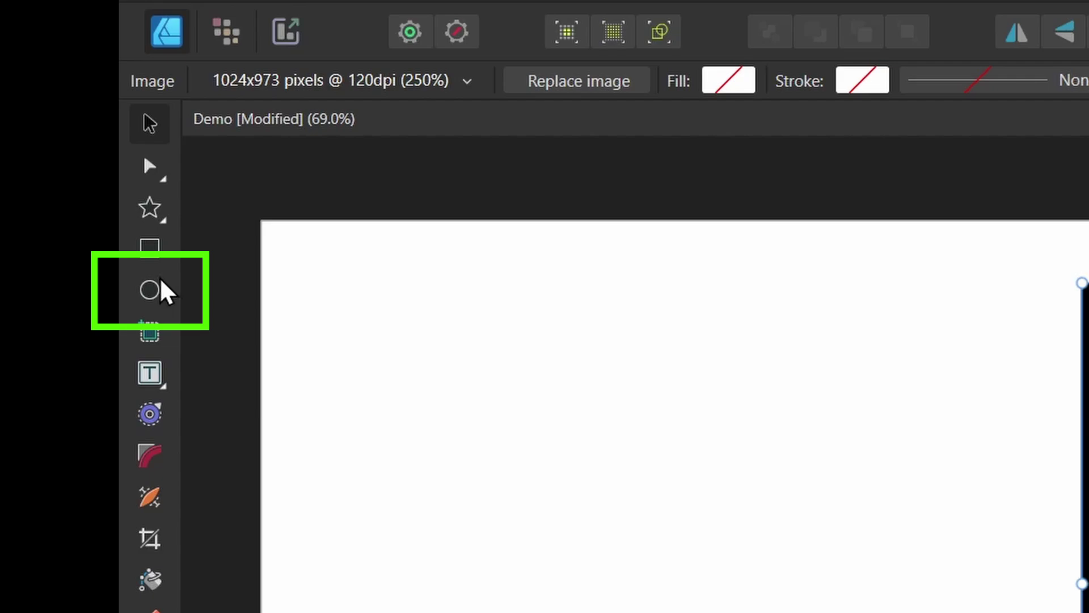
Draw a large ellipse-tool circle left of the photo and paste the Moon paragraphs into it as frame text.
click(152, 289)
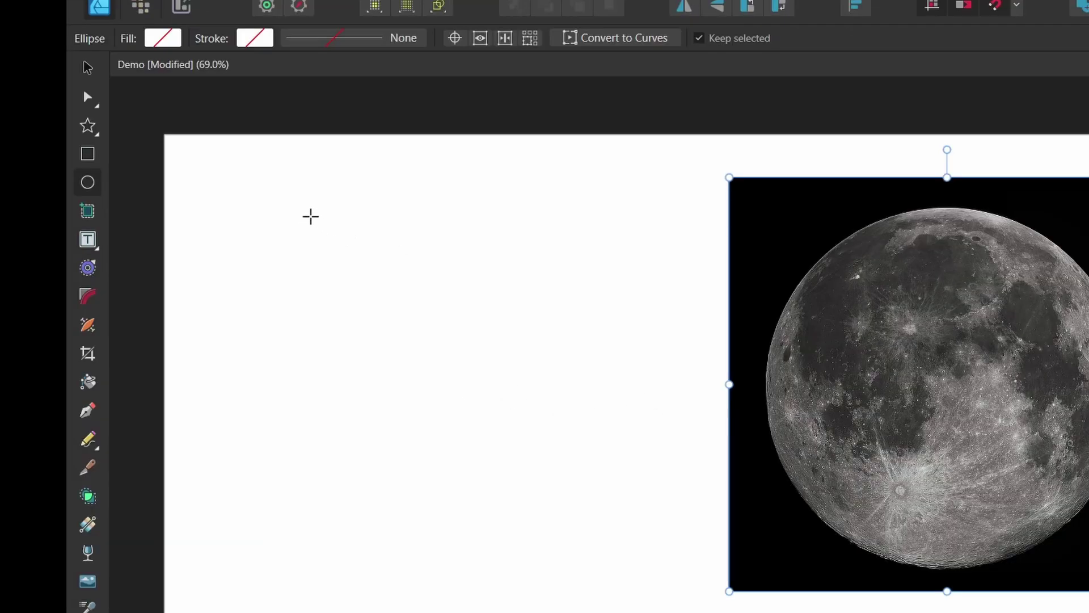
drag(298, 211, 670, 582)
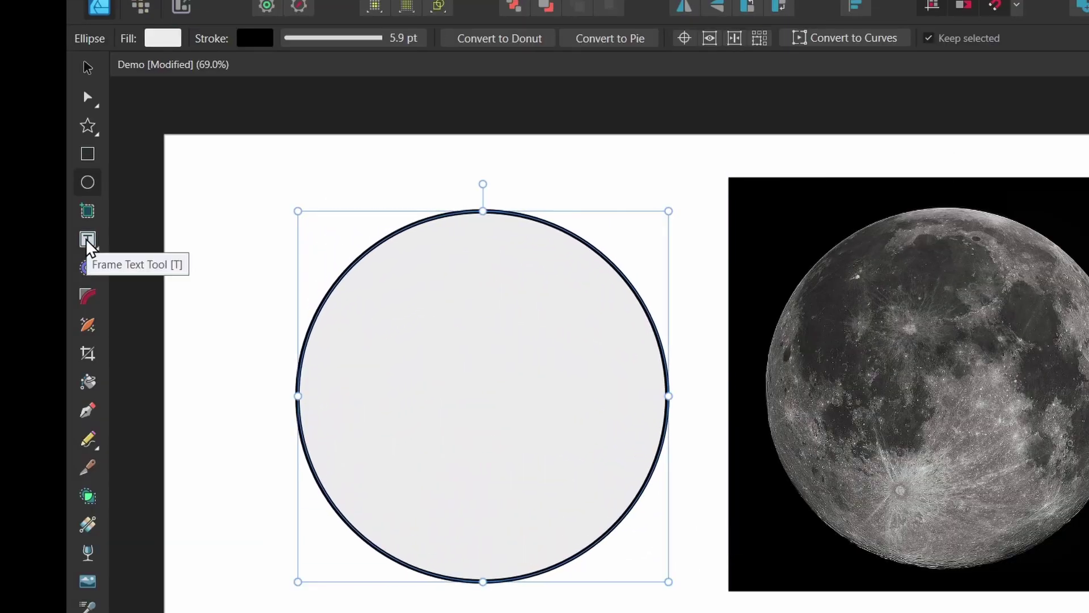
click(87, 241)
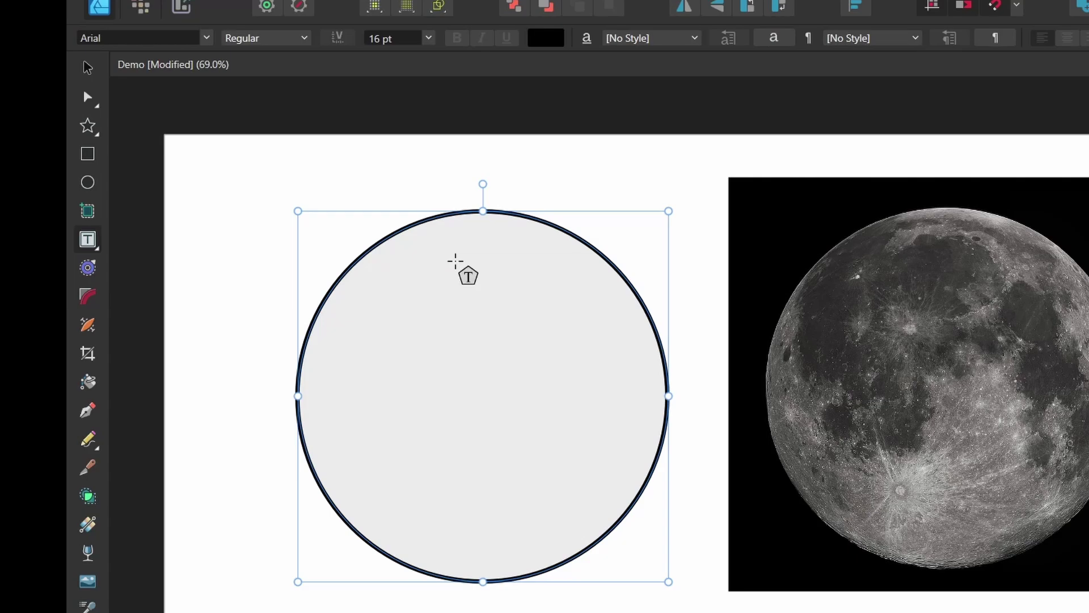
click(466, 251)
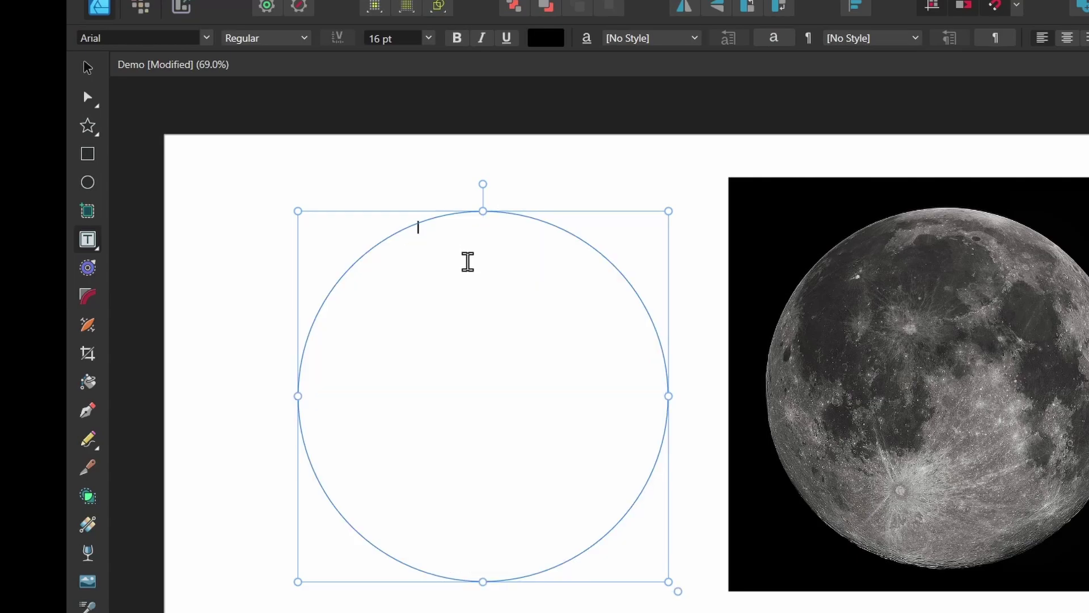
key(ctrl+v)
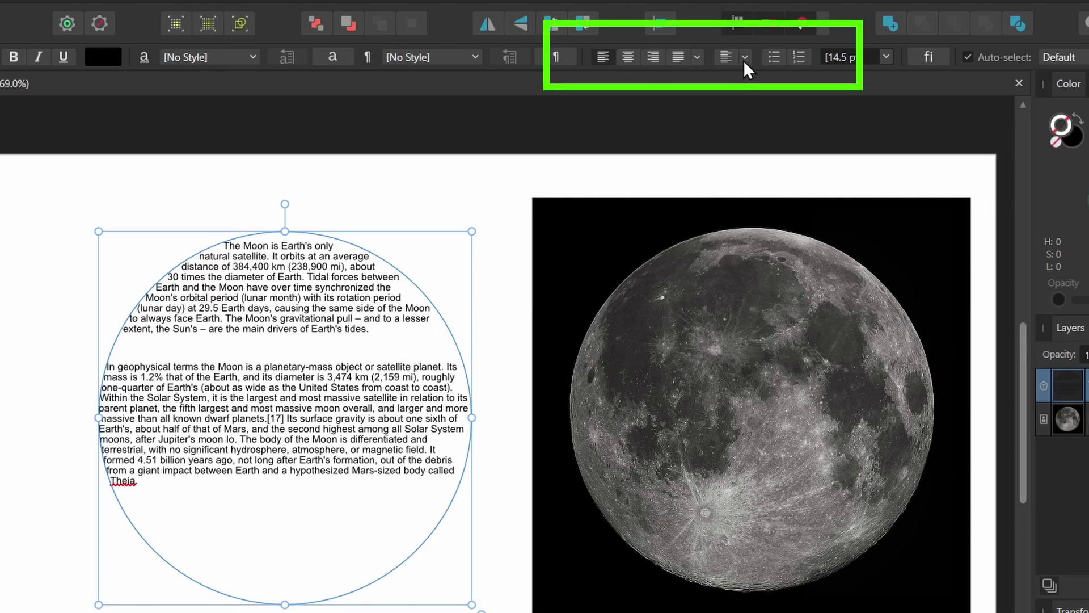
Try centre and right alignment, then justify the Moon text in the circle.
click(627, 54)
click(655, 55)
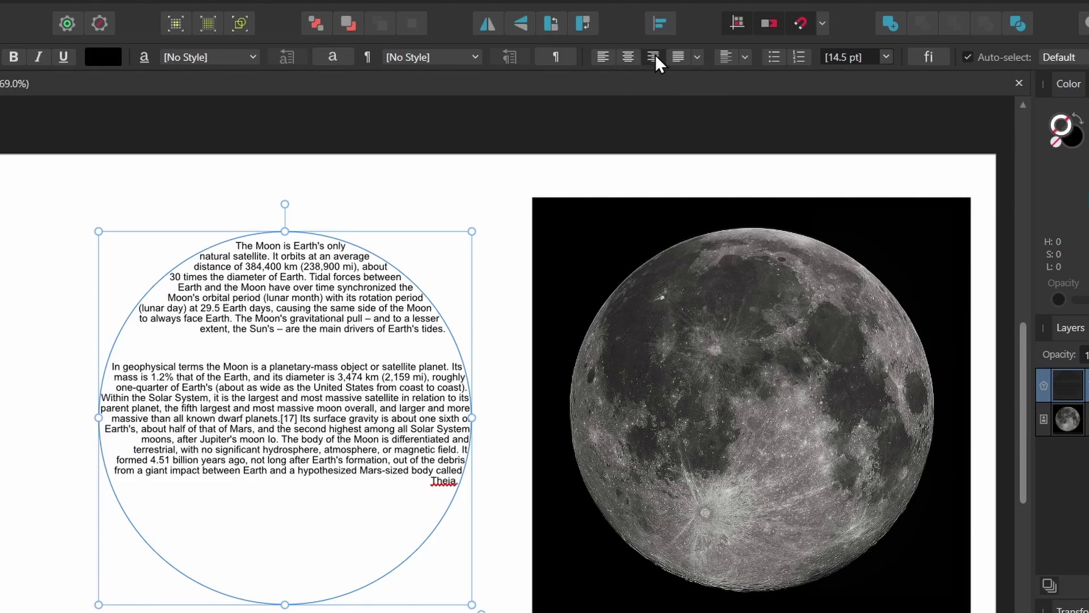
click(675, 56)
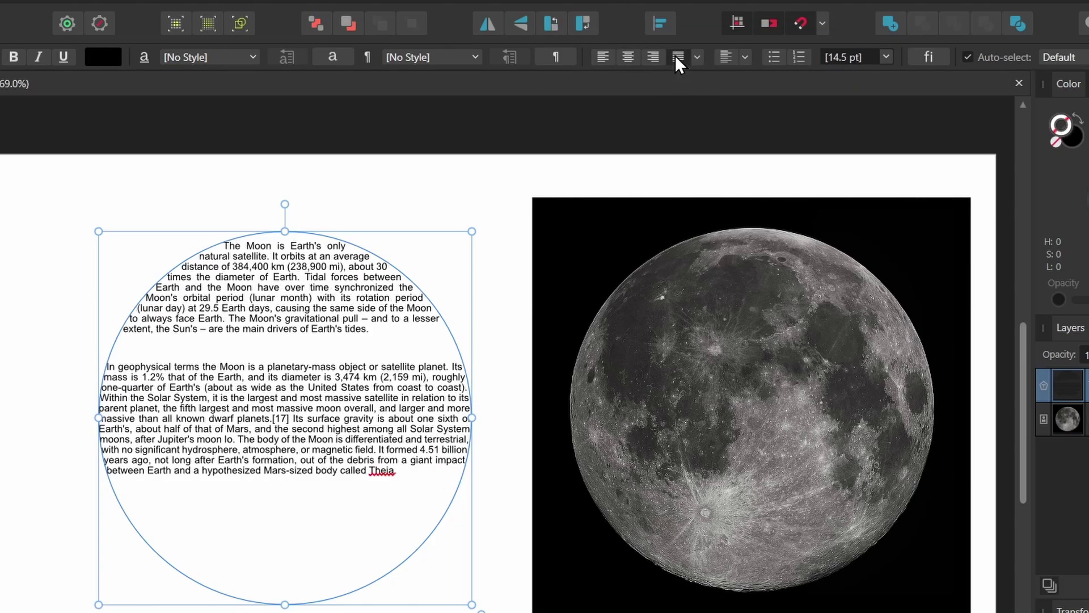
Set the circle text's vertical alignment to Center Vertically after trying bottom.
click(745, 56)
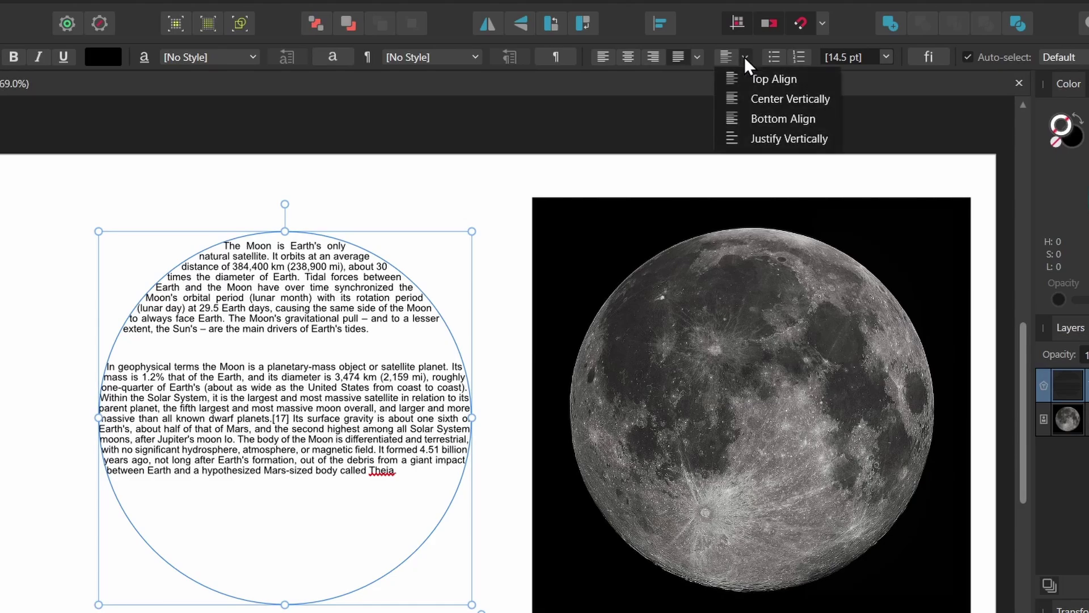
click(771, 117)
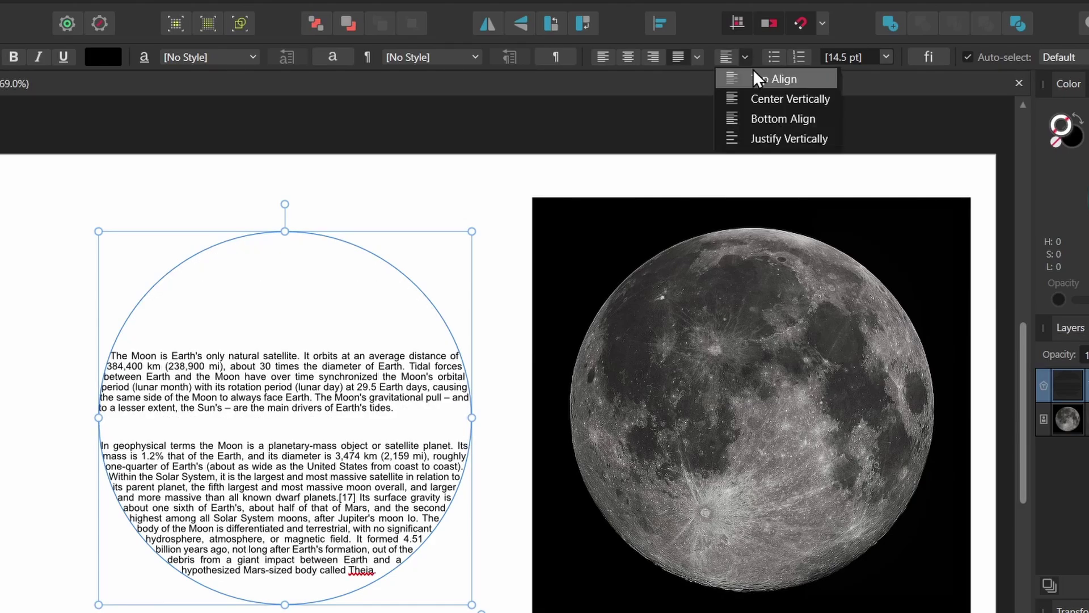
click(771, 97)
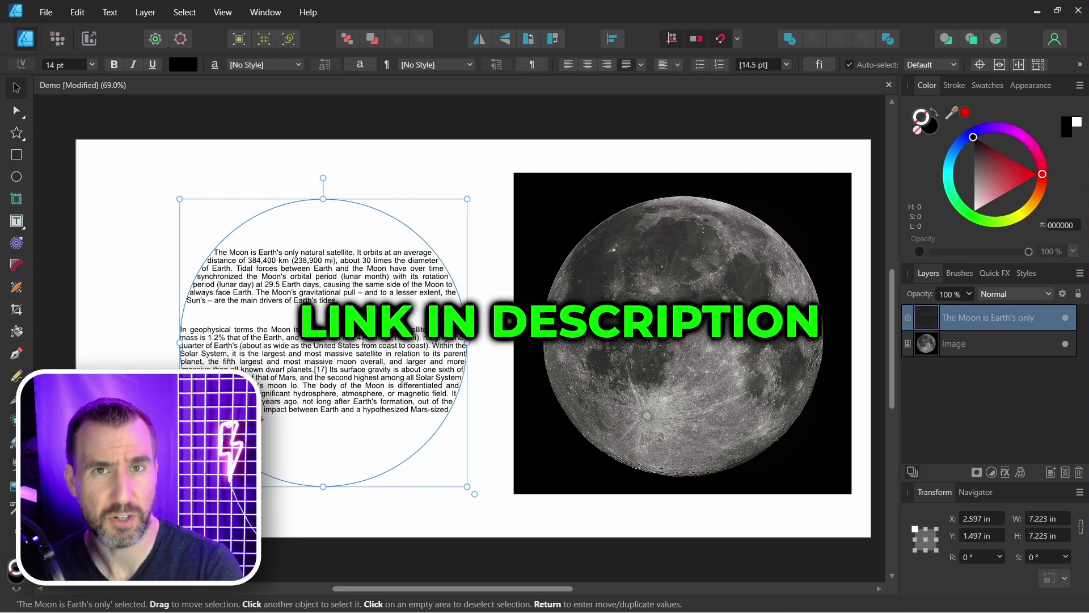
Delete the circular text frame holding the Moon article.
key(Delete)
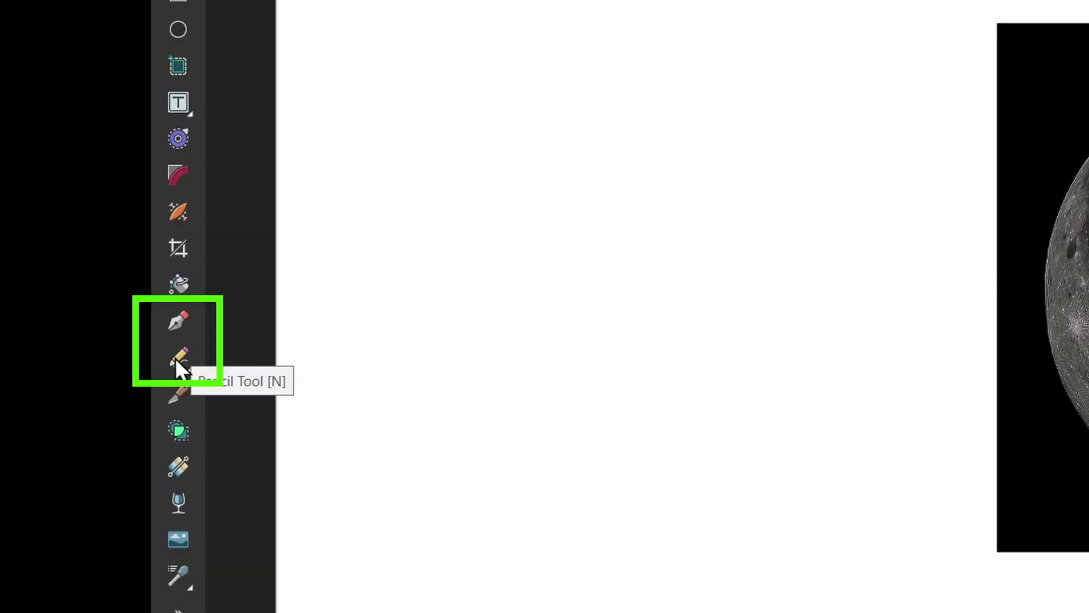
Draw a wavy freehand line across the page with the Pencil Tool.
click(181, 362)
drag(321, 267, 416, 173)
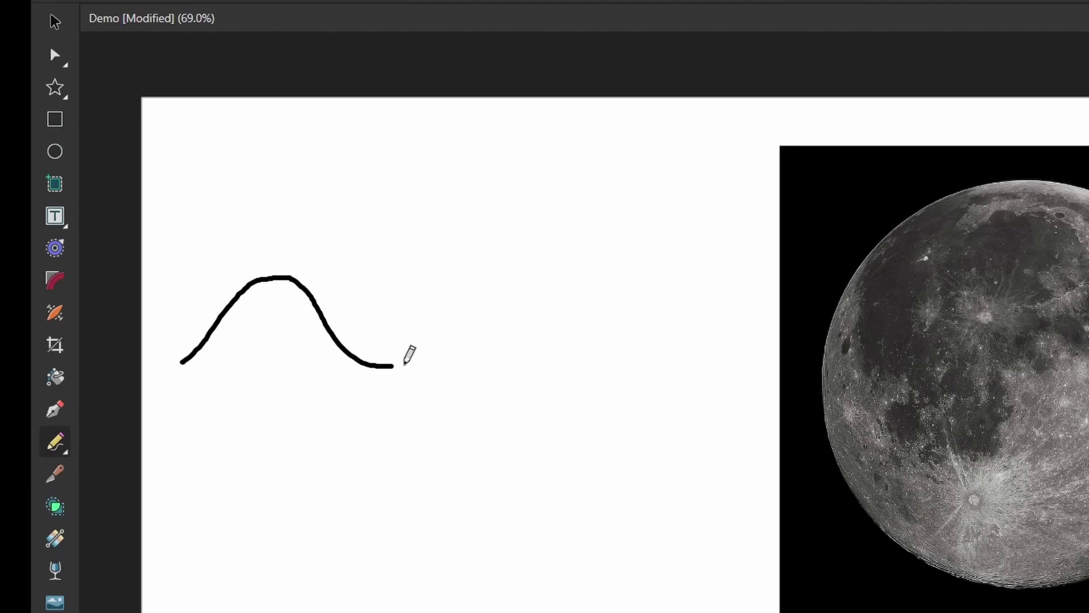
drag(701, 336, 732, 305)
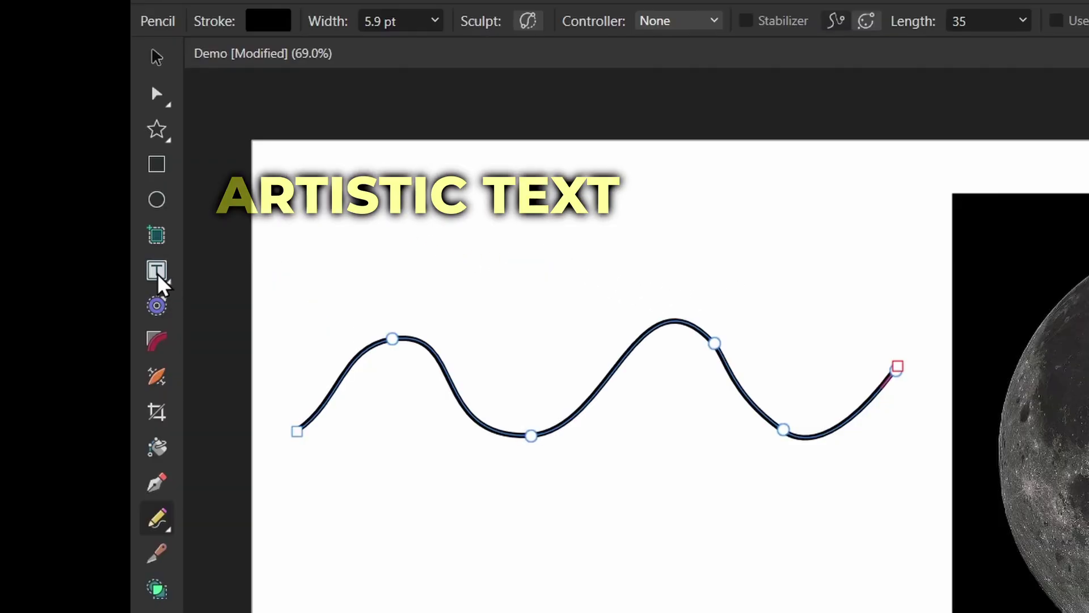
Place artistic text on the wavy curve reading 'The moon is big'.
click(57, 224)
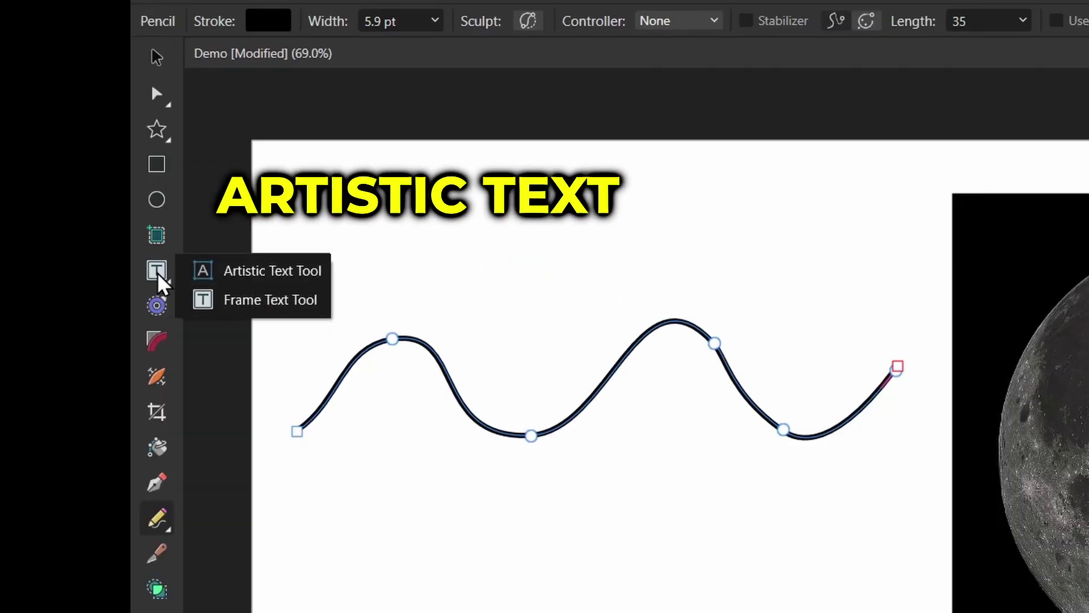
click(266, 278)
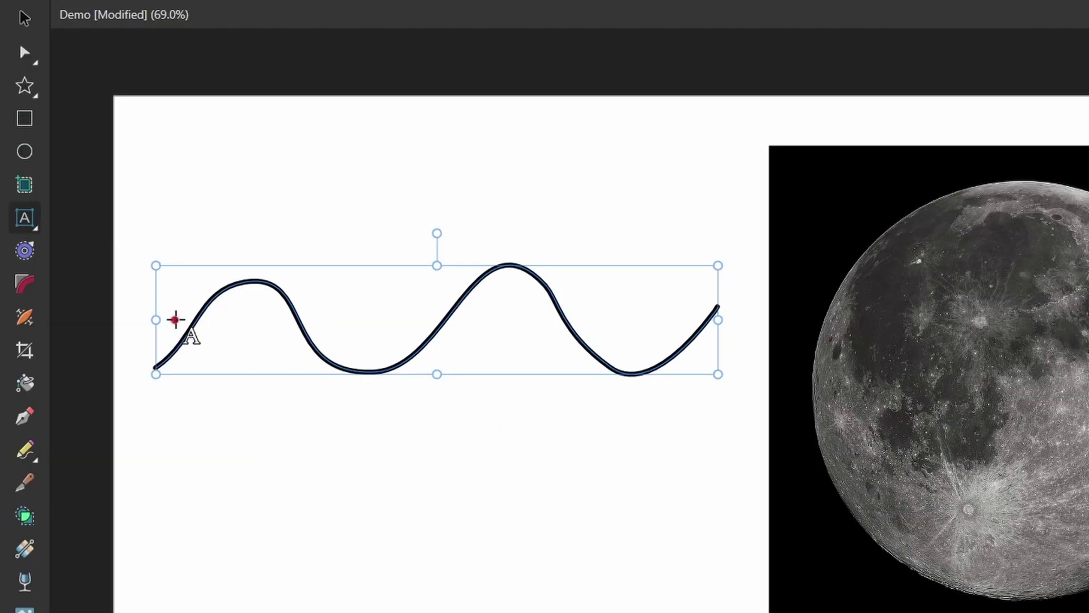
click(184, 334)
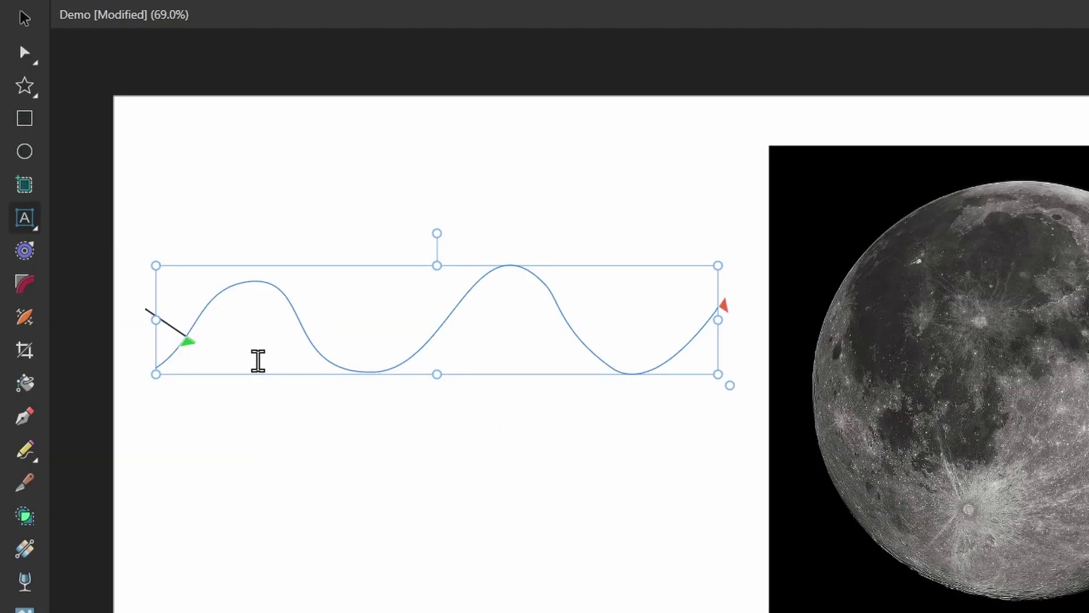
text(The moon is big)
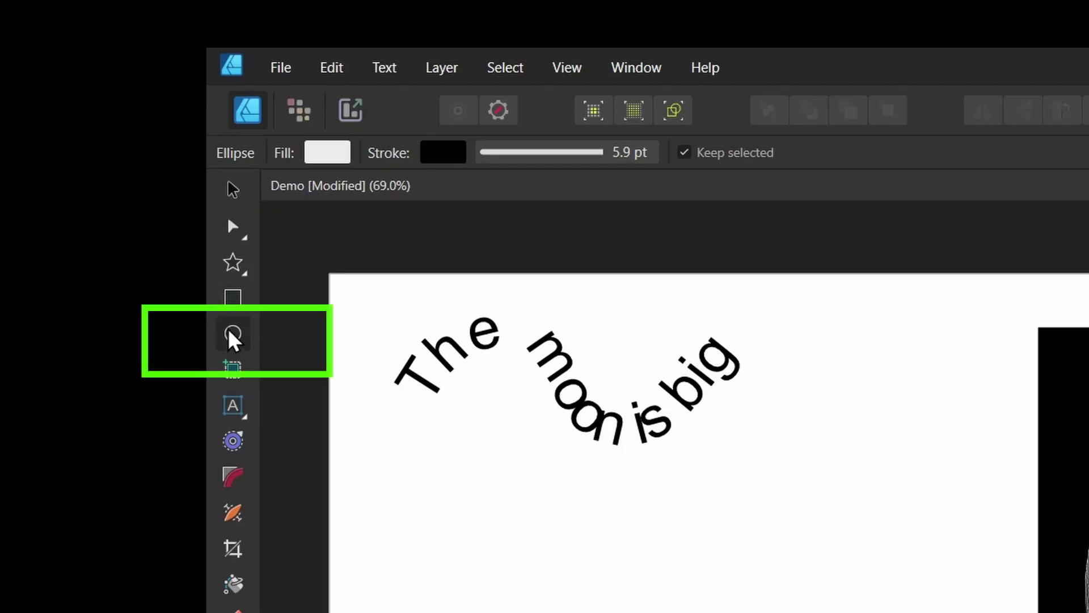
Draw a circle below the wavy text and type 'THE MOON' along its outline.
drag(215, 317, 327, 400)
drag(461, 404, 574, 510)
click(79, 186)
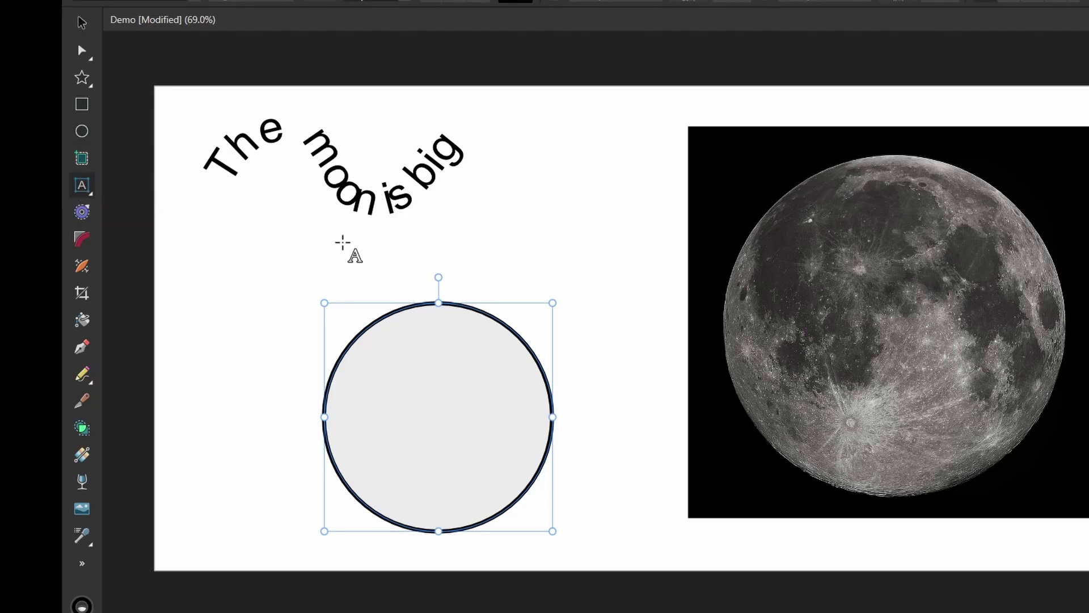
click(476, 310)
text(T)
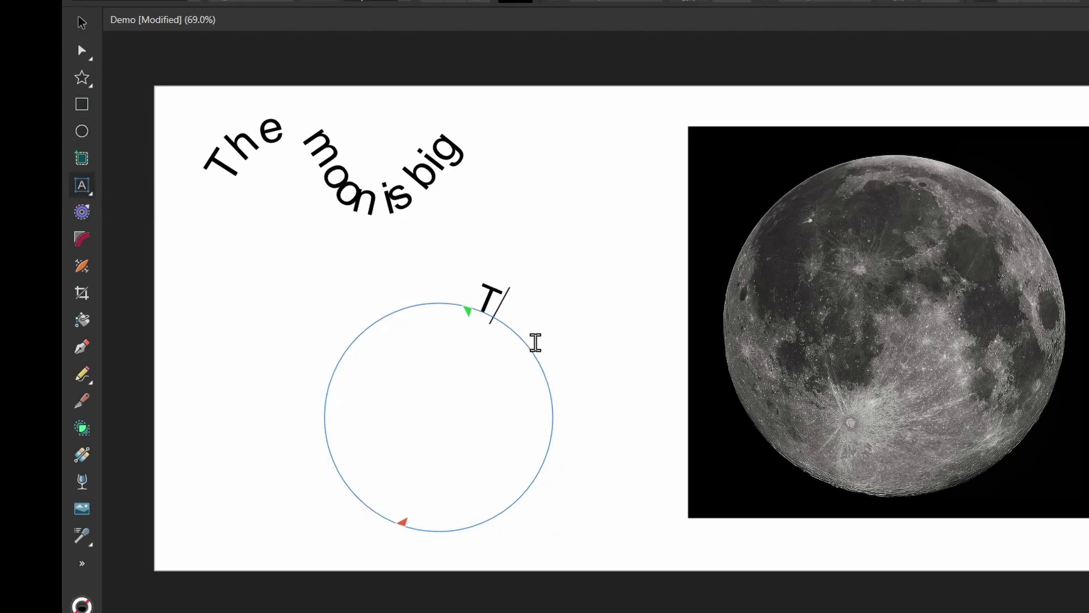
text(HE MOON)
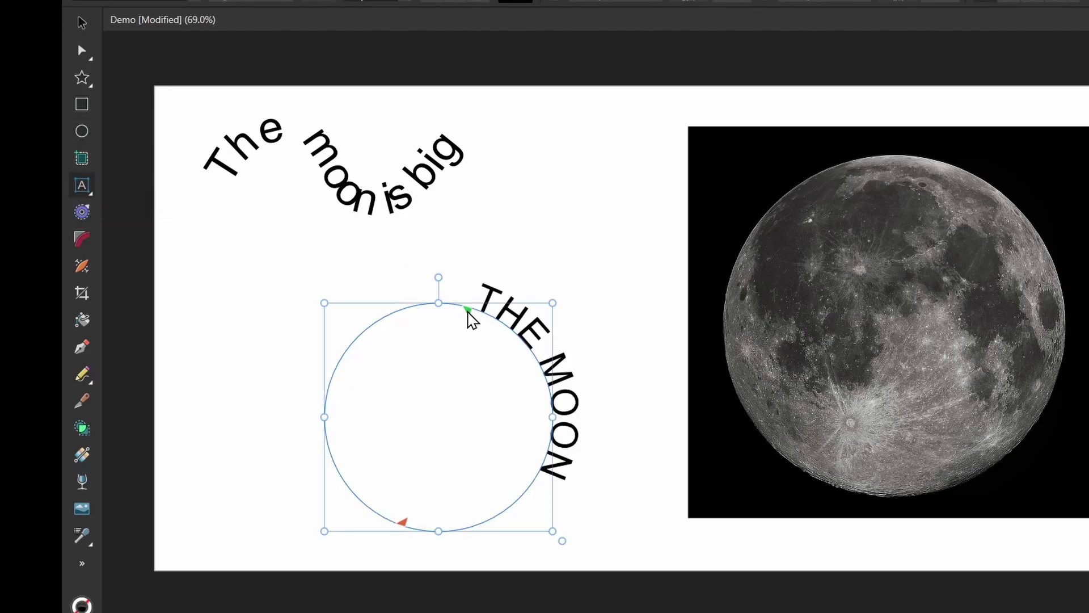
Adjust the text path's start and end handles and centre 'THE MOON' over the circle's top.
drag(468, 314, 328, 405)
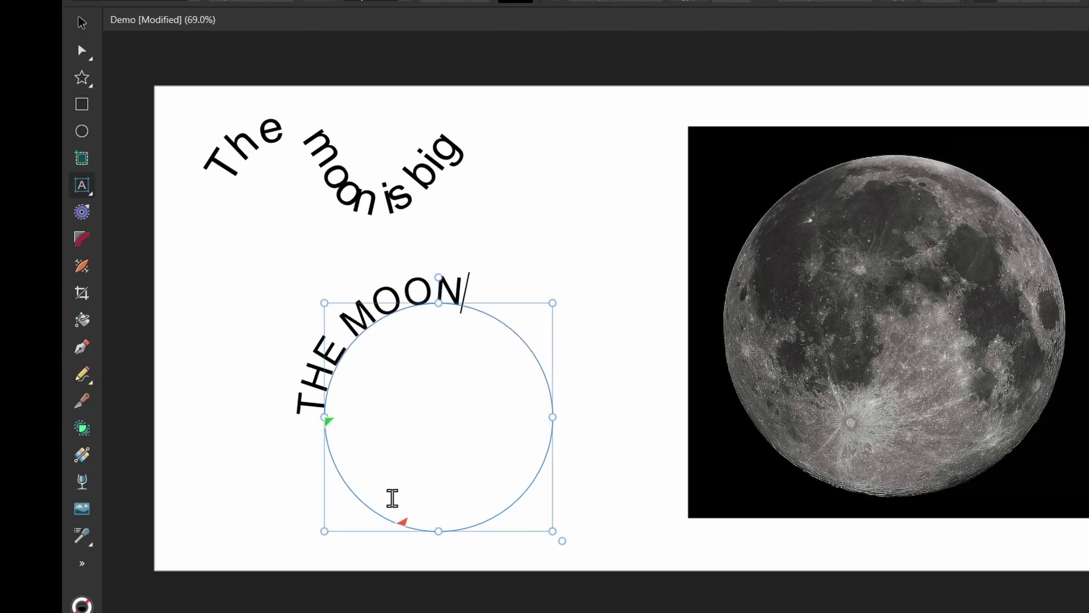
drag(402, 521, 549, 421)
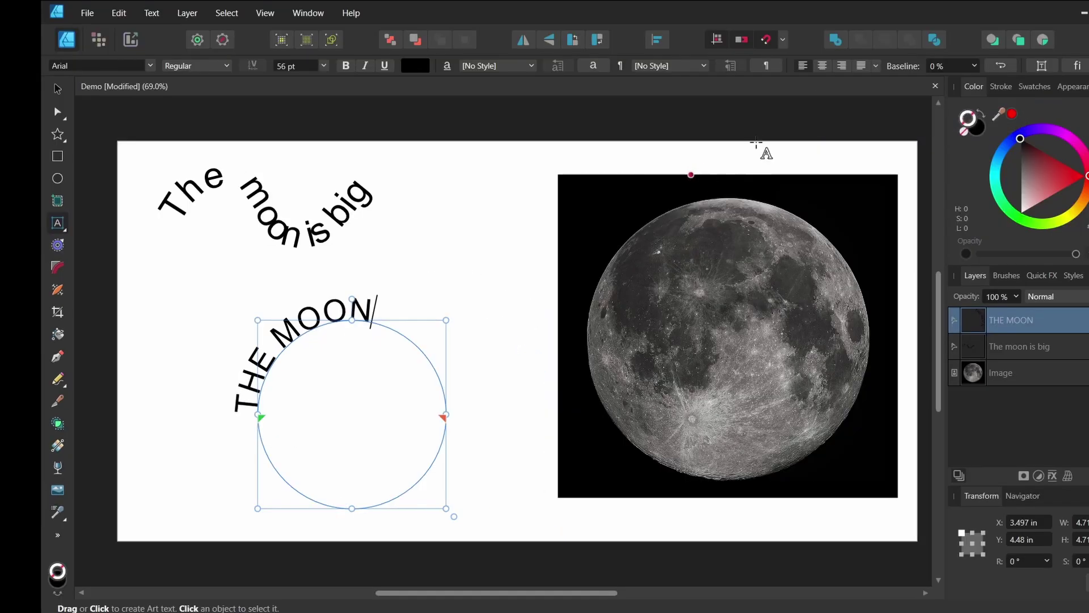
click(823, 67)
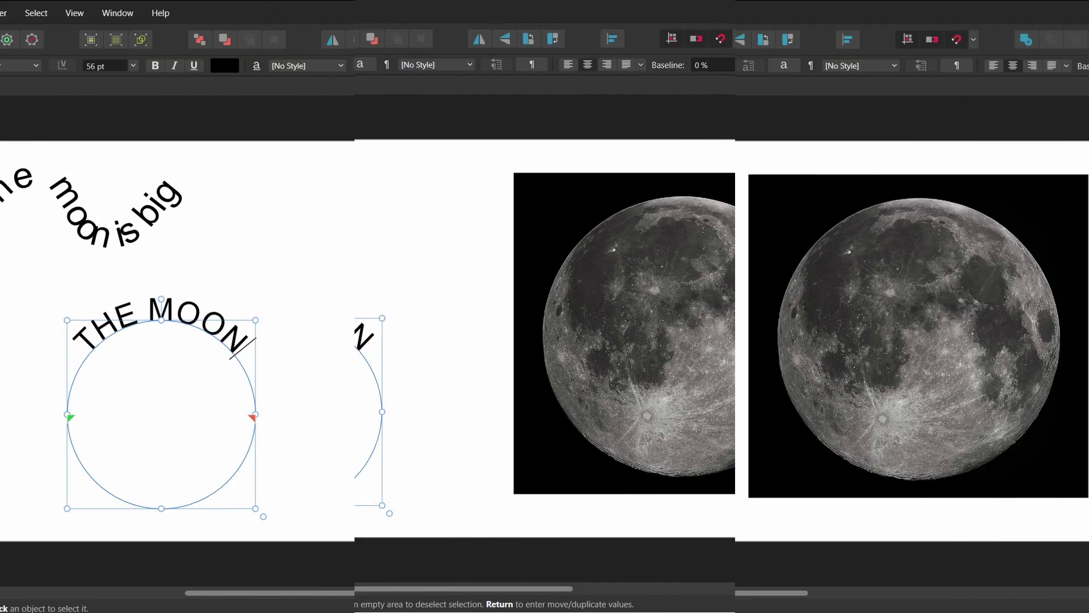